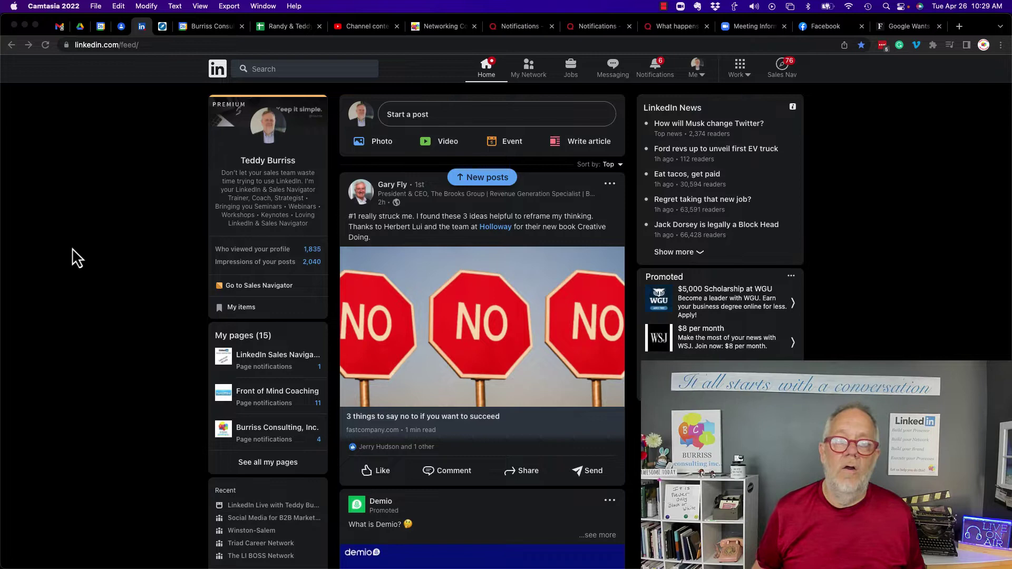
{"action": "left_click", "coordinate": [416, 115]}
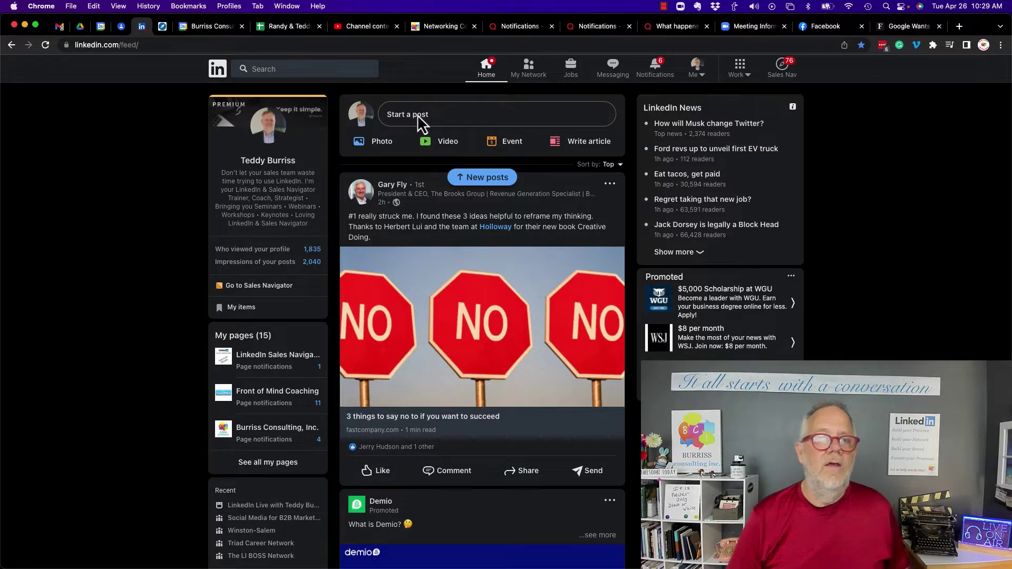
{"action": "left_click", "coordinate": [416, 115]}
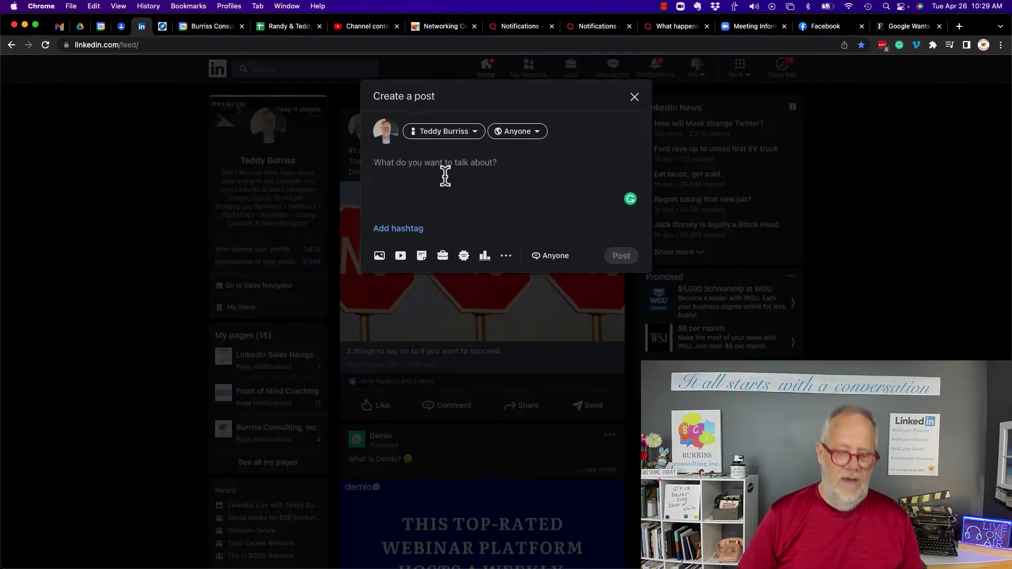
{"action": "type", "text": "Congratula"}
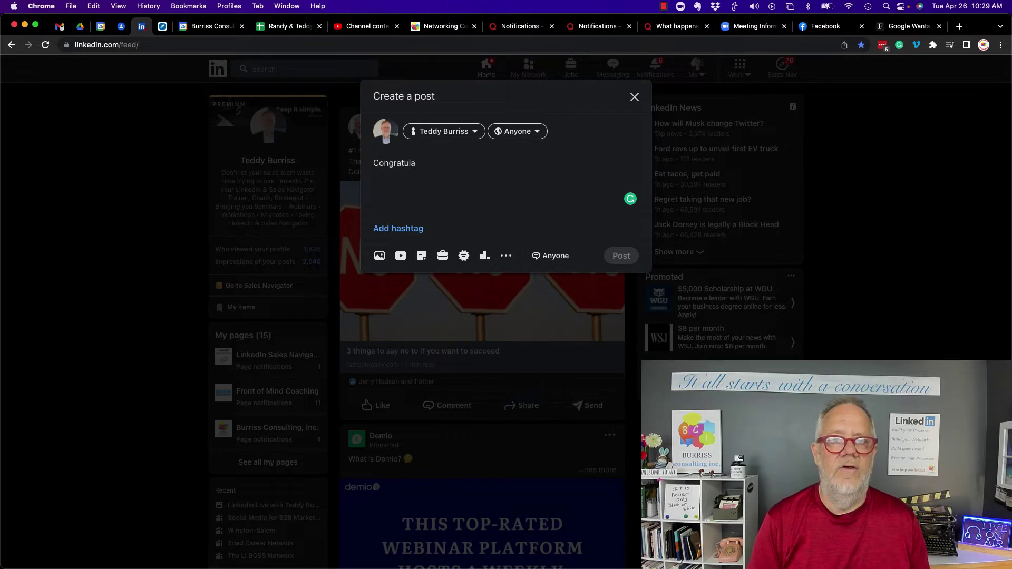
{"action": "type", "text": "tion s to "}
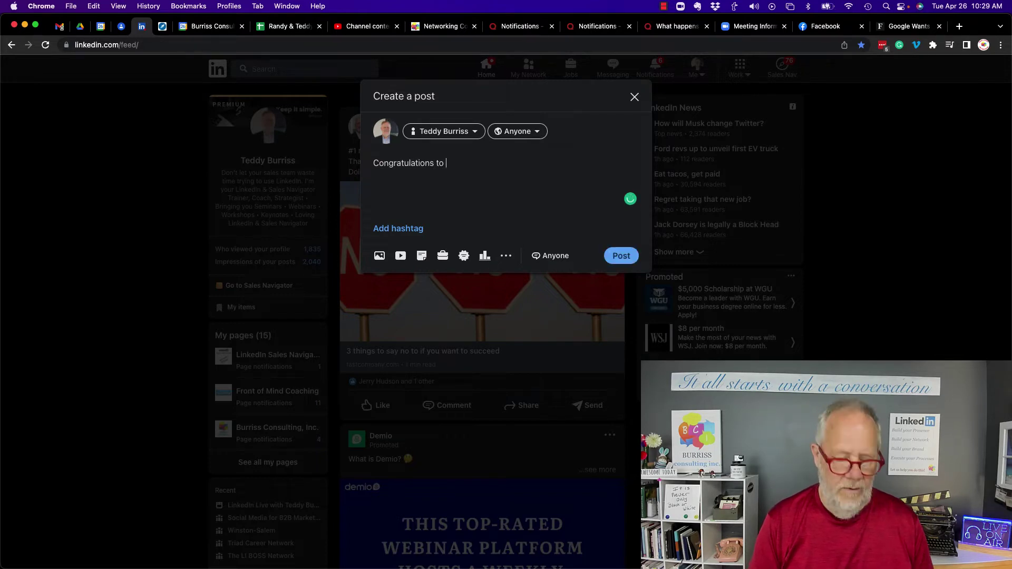
{"action": "type", "text": "@Bur"}
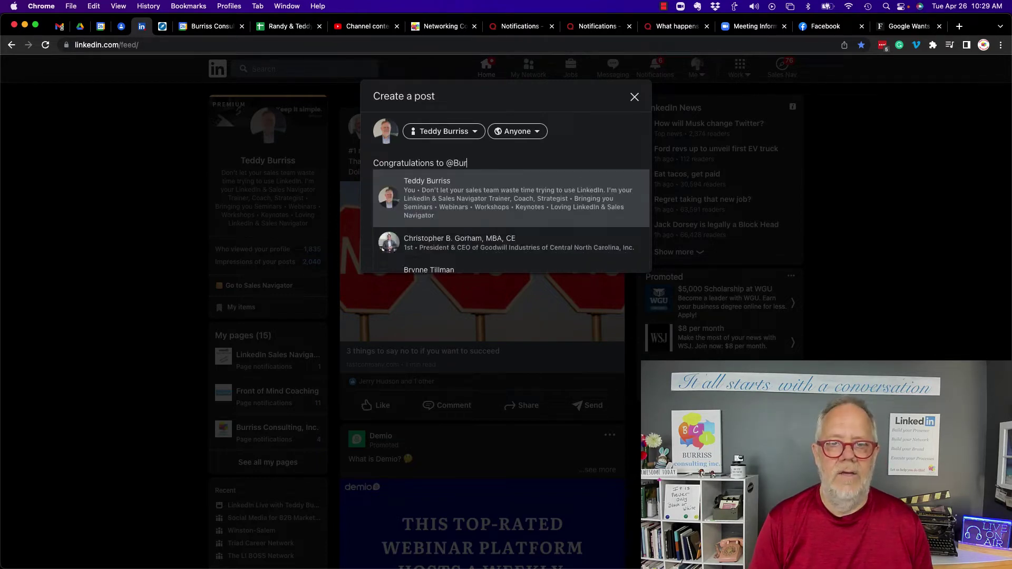
{"action": "type", "text": "riss Con"}
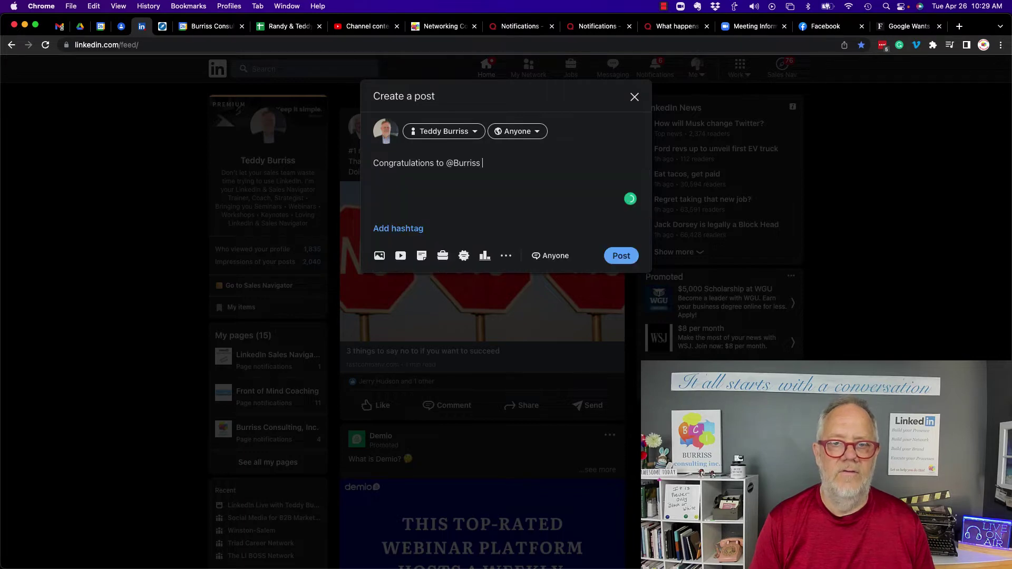
{"action": "left_click", "coordinate": [463, 188]}
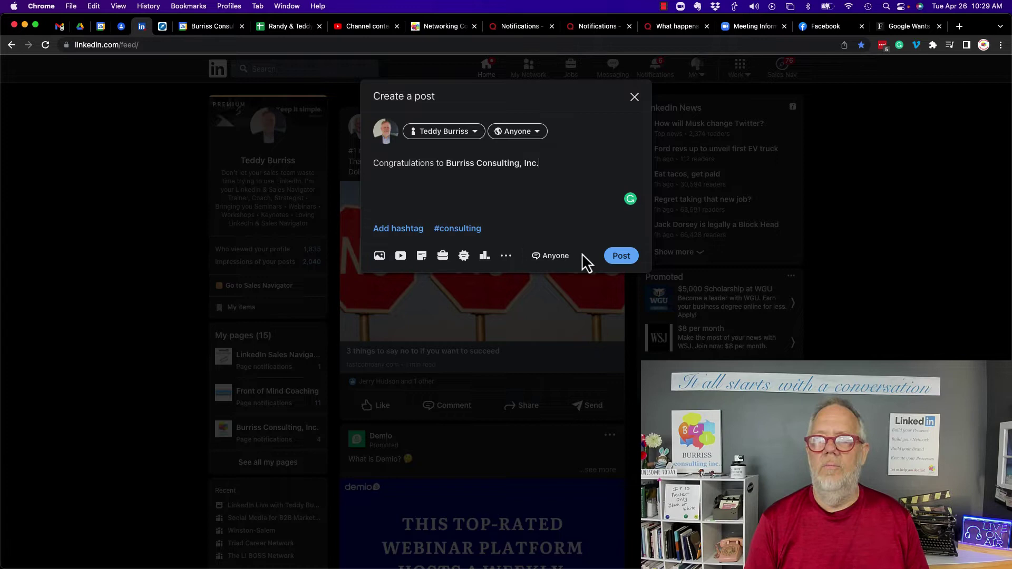
{"action": "type", "text": "for anto"}
{"action": "key", "text": "BackSpace"}
{"action": "key", "text": "BackSpace"}
{"action": "type", "text": "oth"}
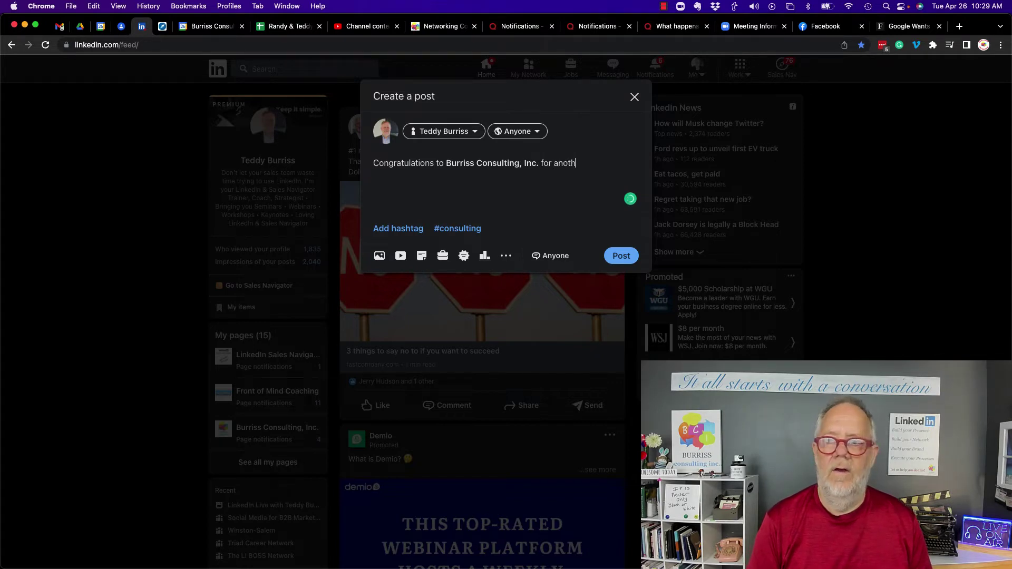
{"action": "type", "text": "er great webin"}
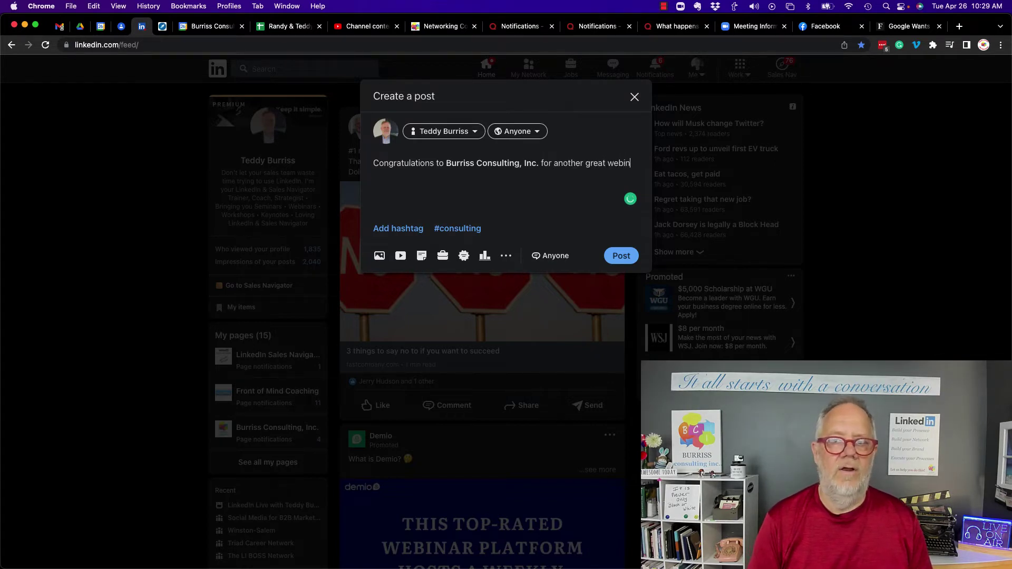
{"action": "type", "text": "ar series."}
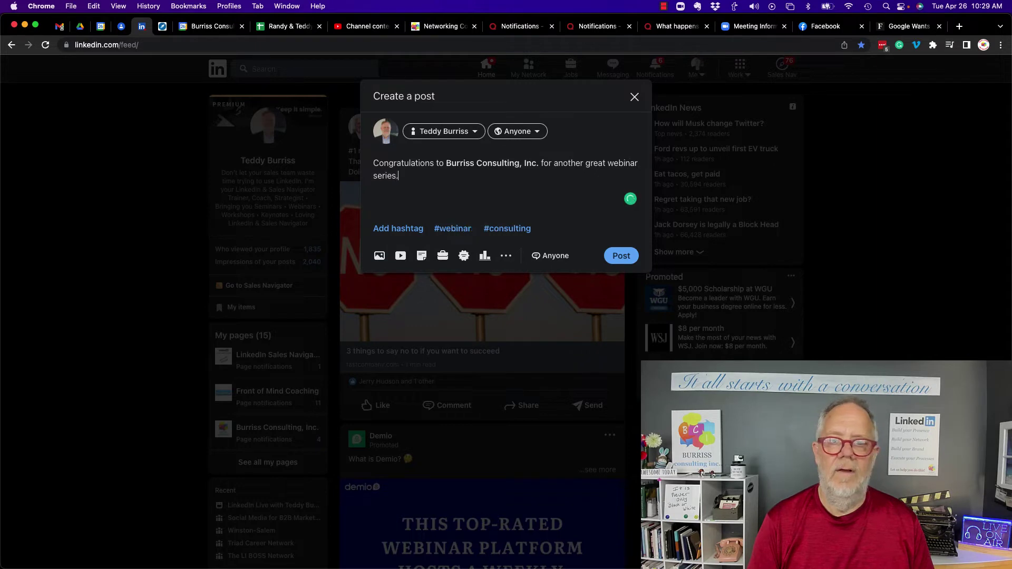
Add 'We enjoyed what you shared in these sessions.' and #Testing, then publish the post.
{"action": "key", "text": "Return"}
{"action": "type", "text": "We enjoye"}
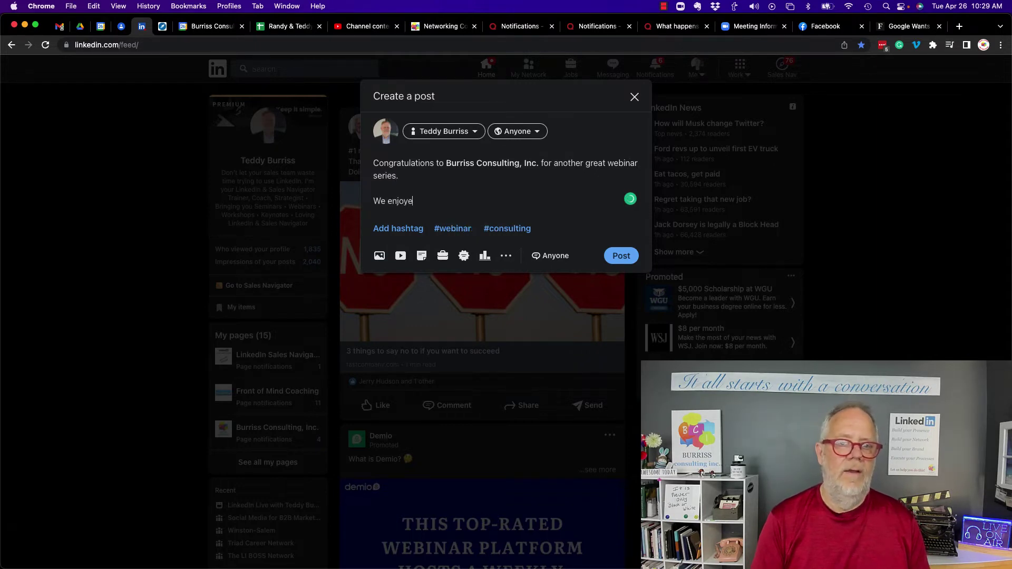
{"action": "type", "text": "d what you shared in"}
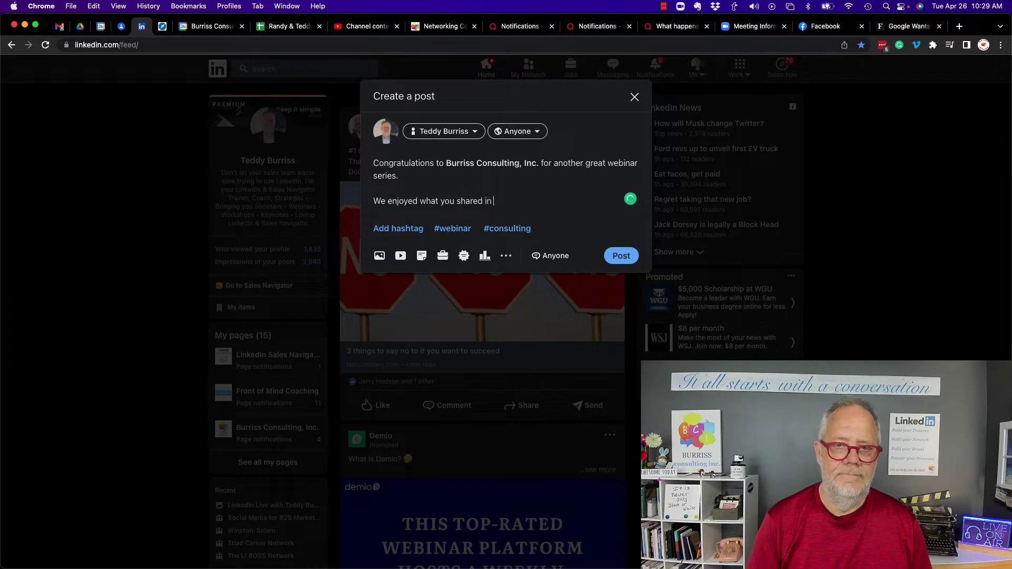
{"action": "type", "text": " the last s"}
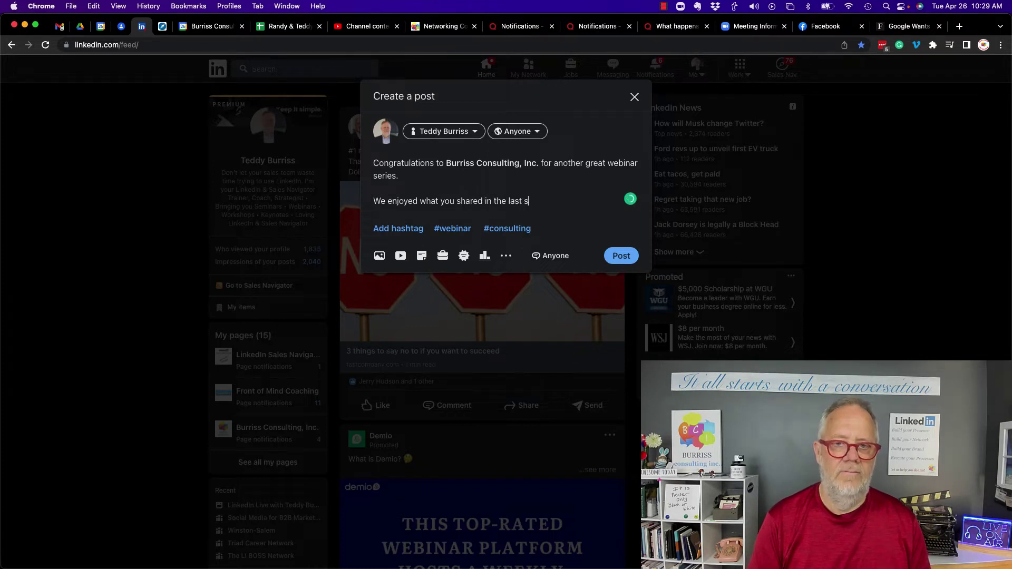
{"action": "type", "text": "essions"}
{"action": "key", "text": "alt+shift+Left"}
{"action": "key", "text": "alt+shift+Left"}
{"action": "key", "text": "alt+shift+Left"}
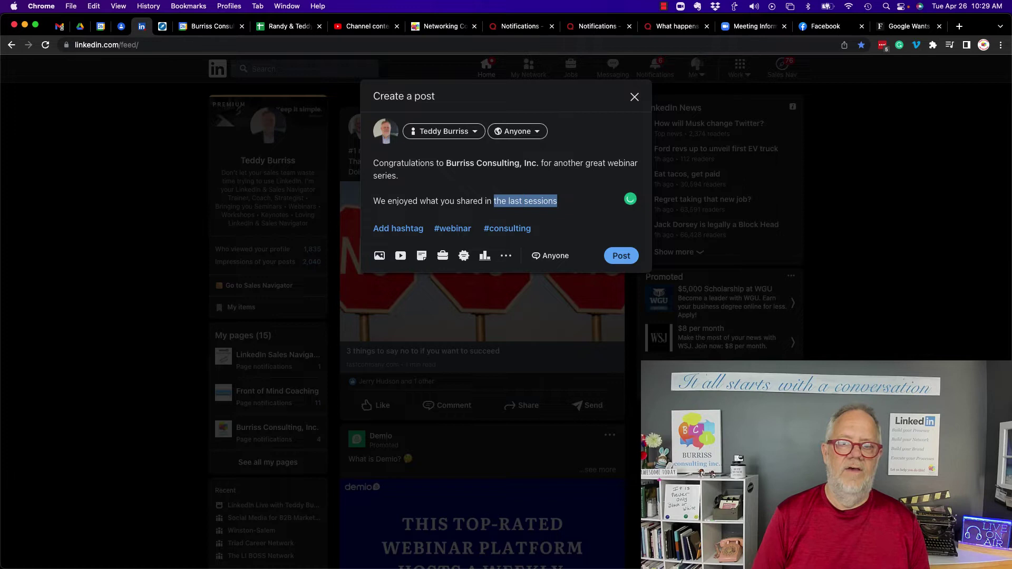
{"action": "type", "text": "these sessions."}
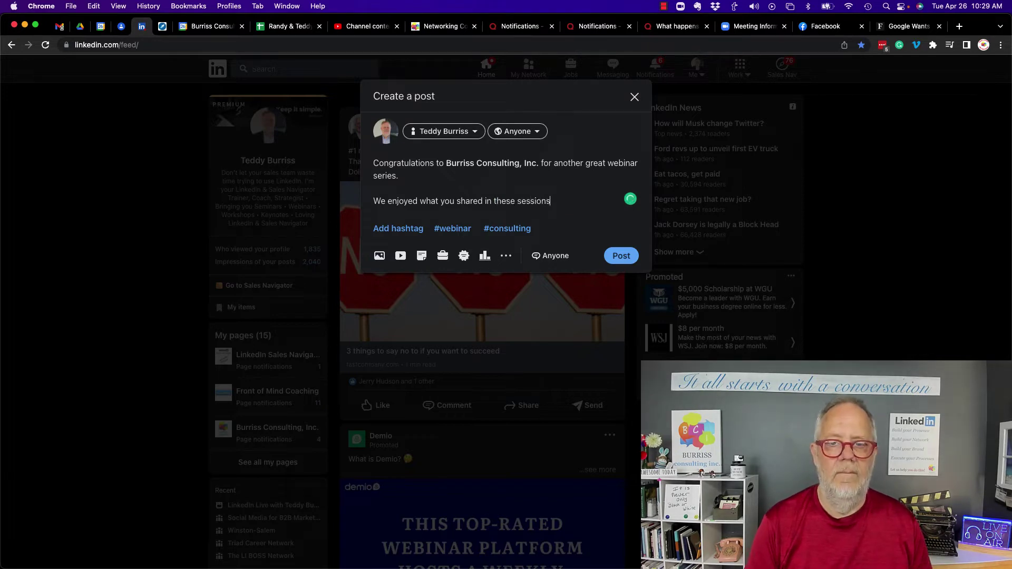
{"action": "key", "text": "Return"}
{"action": "key", "text": "Return"}
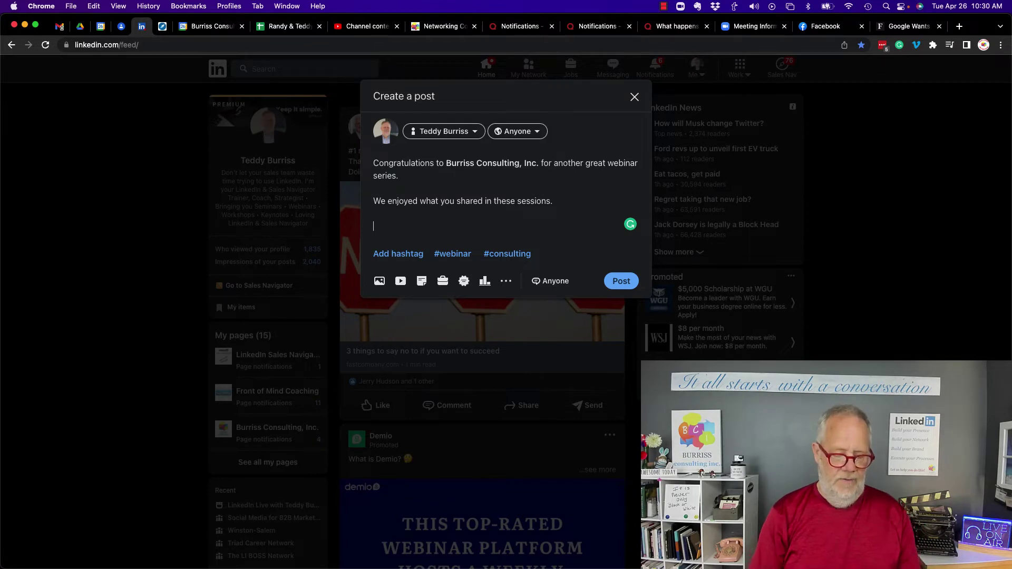
{"action": "type", "text": "Testing"}
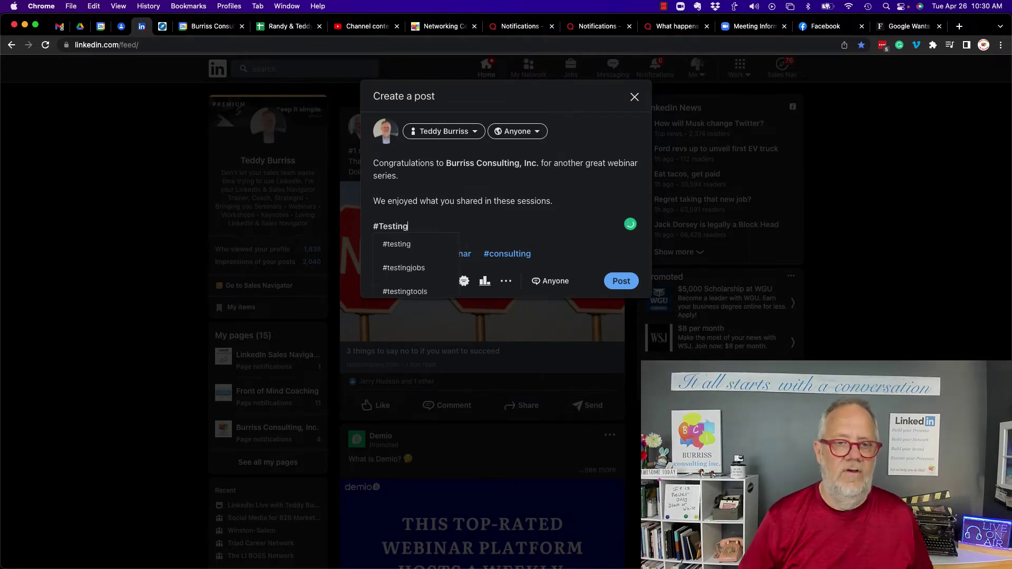
{"action": "left_click", "coordinate": [620, 282]}
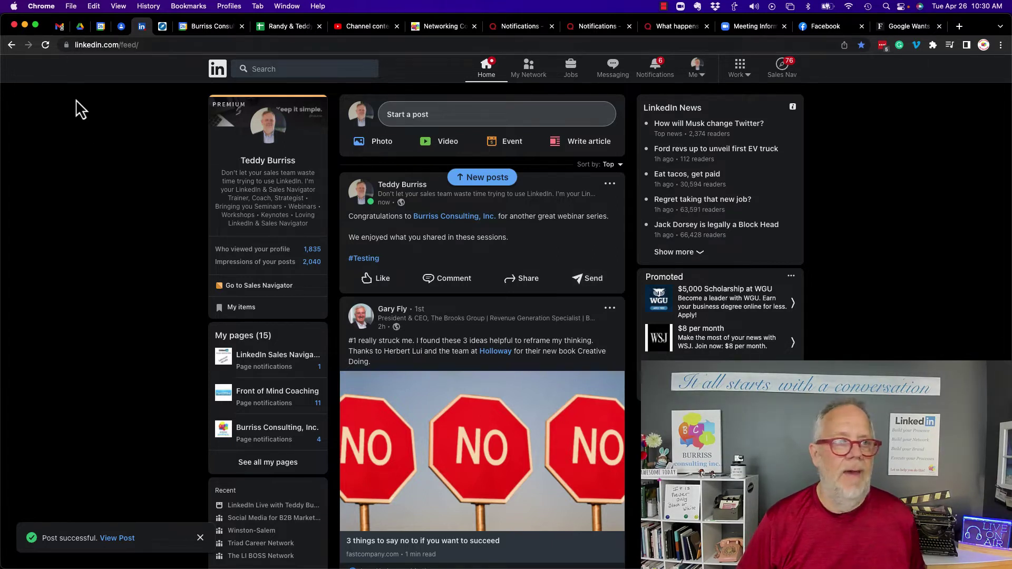
{"action": "left_click", "coordinate": [46, 46]}
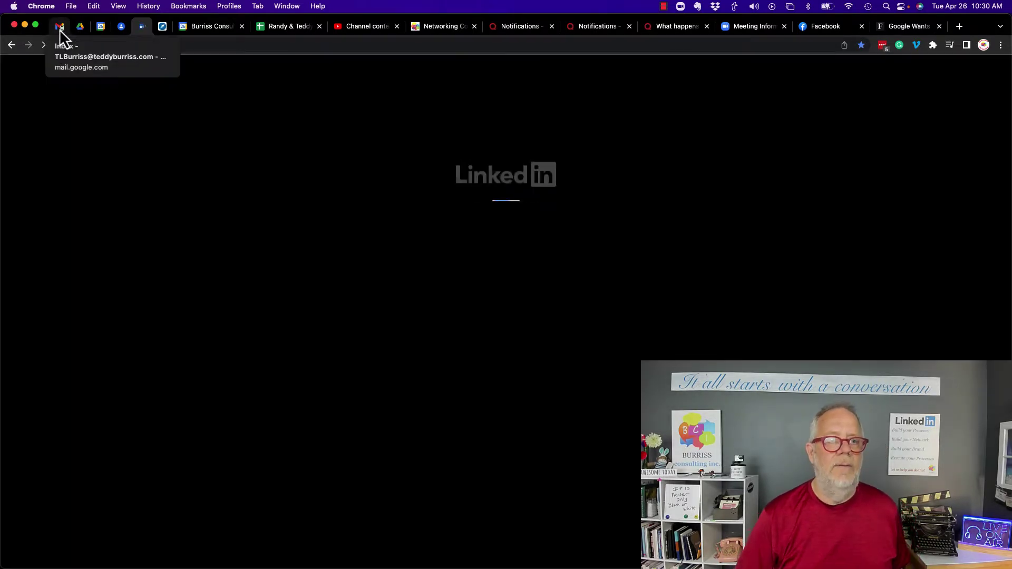
{"action": "left_click", "coordinate": [59, 28]}
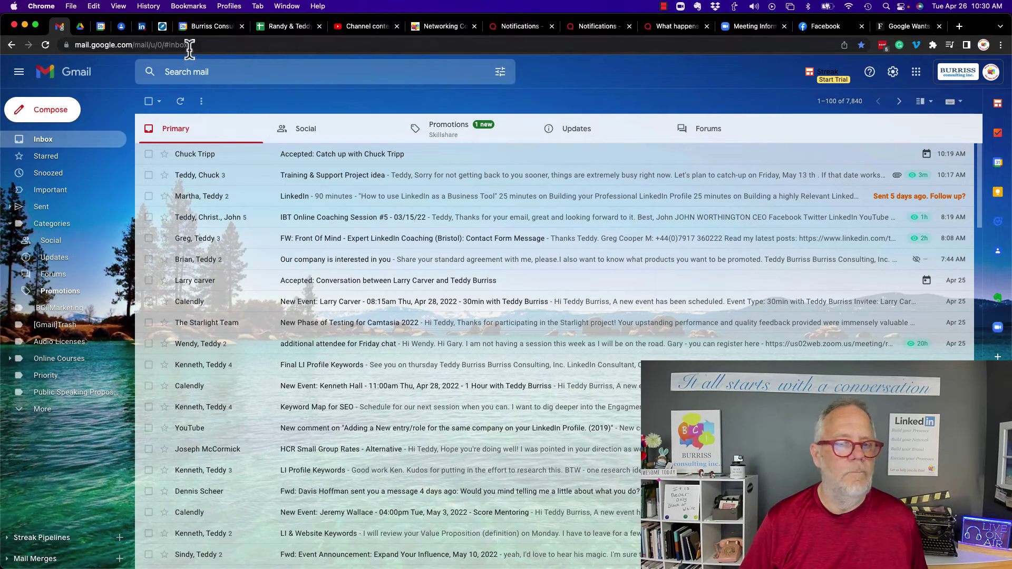
{"action": "left_click", "coordinate": [143, 29]}
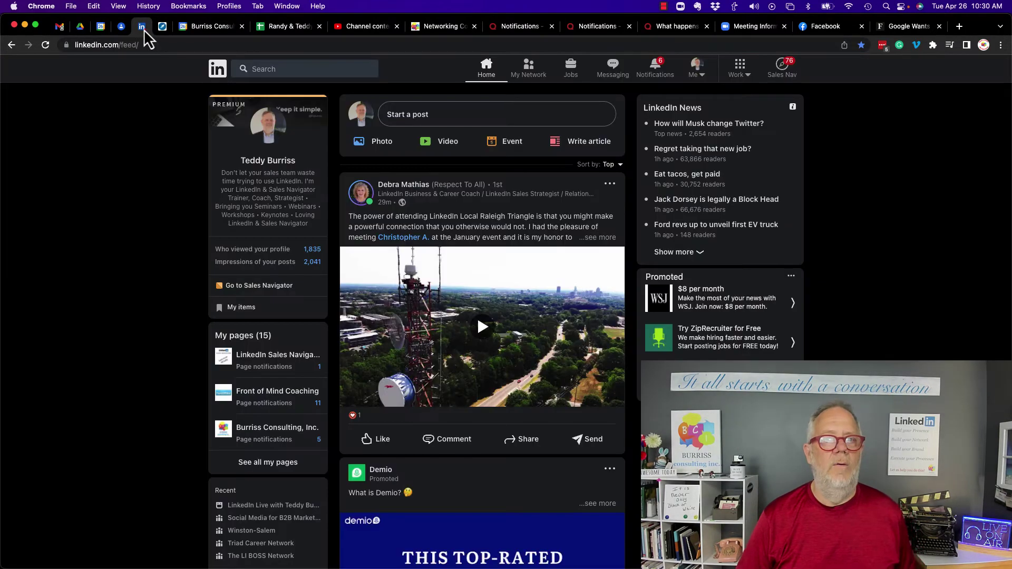
Go to Settings & Privacy > Communications > Email and scroll through the categories.
{"action": "left_click", "coordinate": [700, 76]}
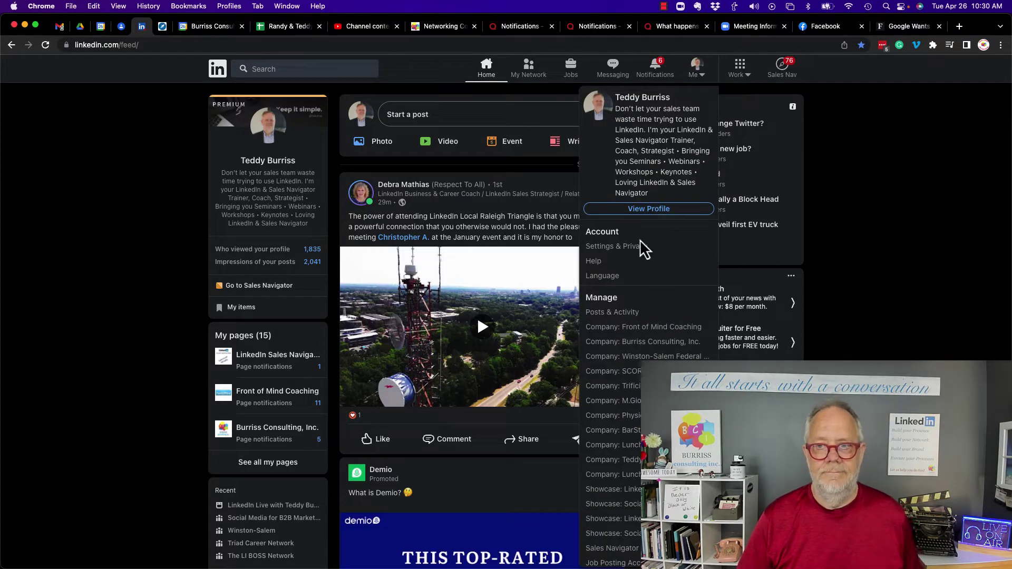
{"action": "left_click", "coordinate": [627, 248]}
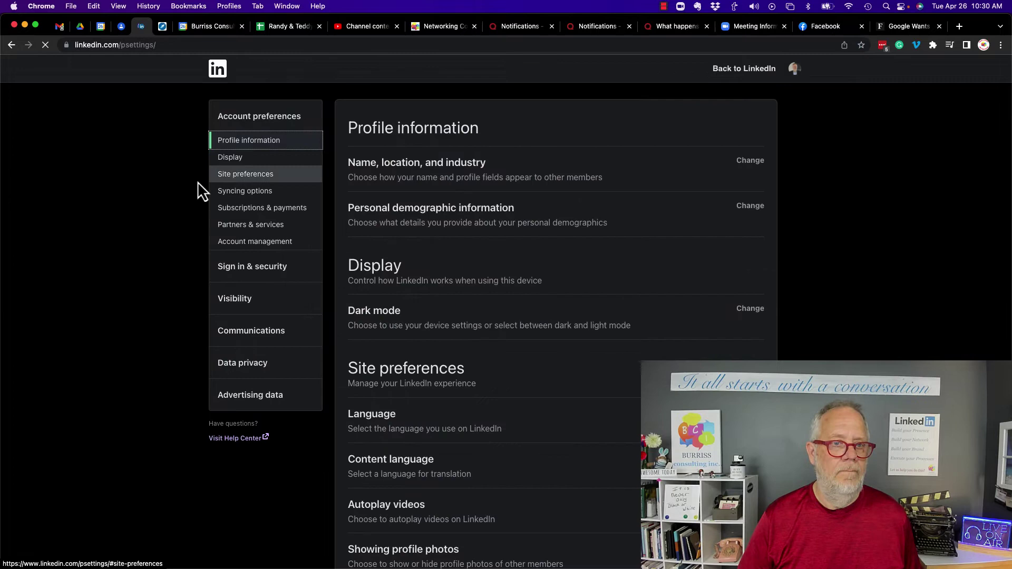
{"action": "left_click", "coordinate": [255, 331]}
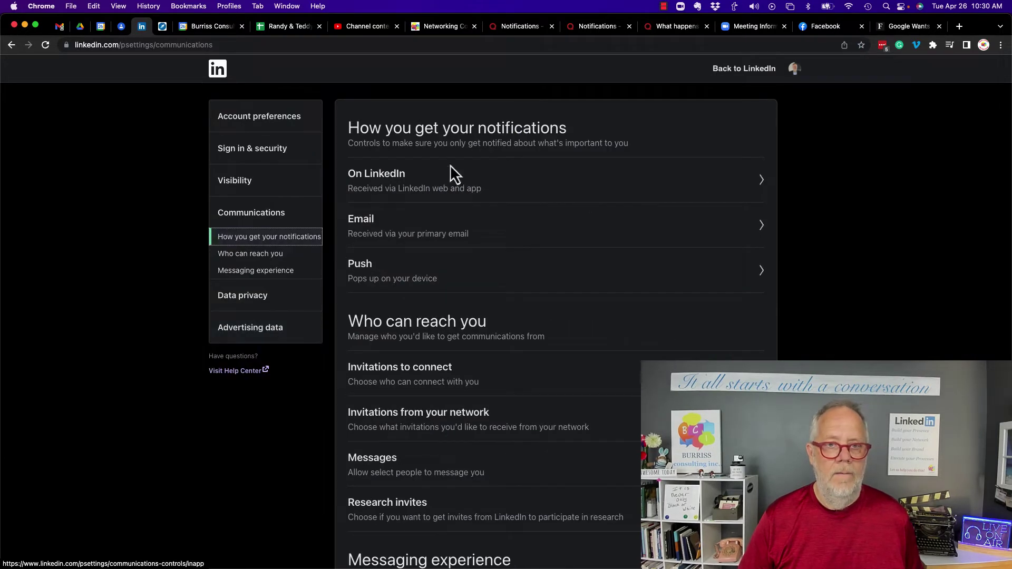
{"action": "left_click", "coordinate": [406, 240]}
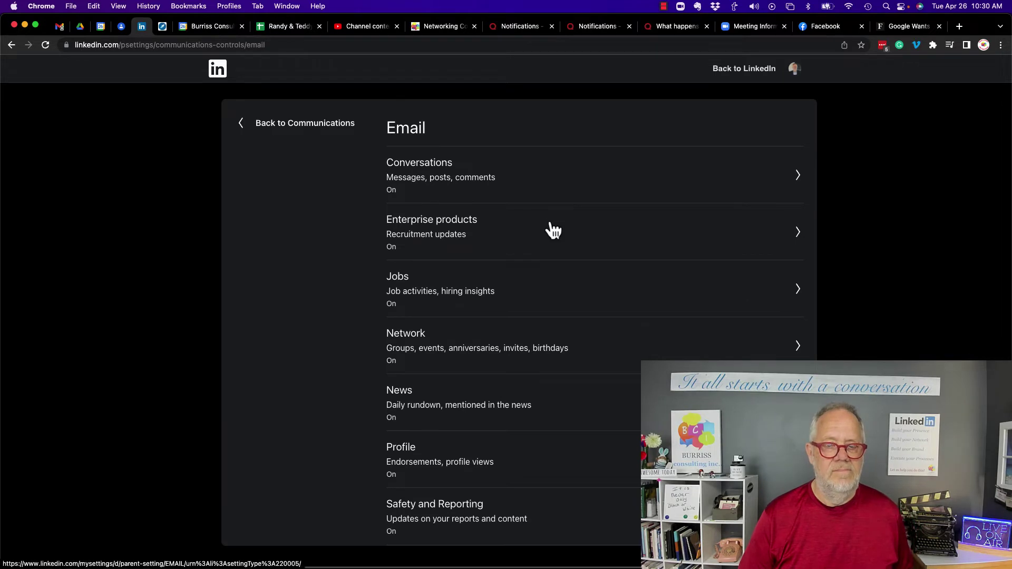
{"action": "scroll", "coordinate": [551, 229], "scroll_direction": "down", "scroll_amount": 1}
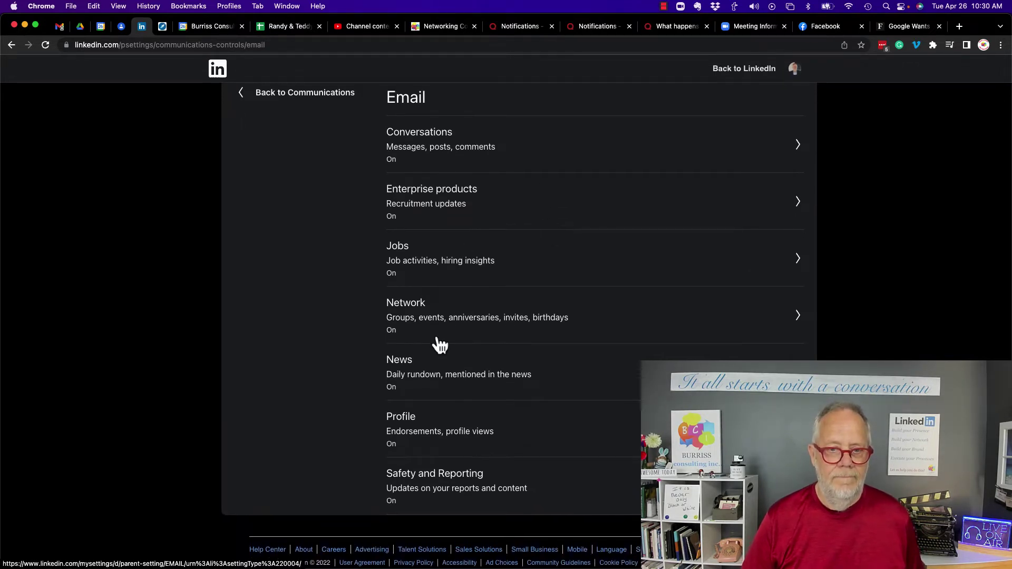
Check the Conversations email options, then return to the LinkedIn home feed.
{"action": "left_click", "coordinate": [420, 140]}
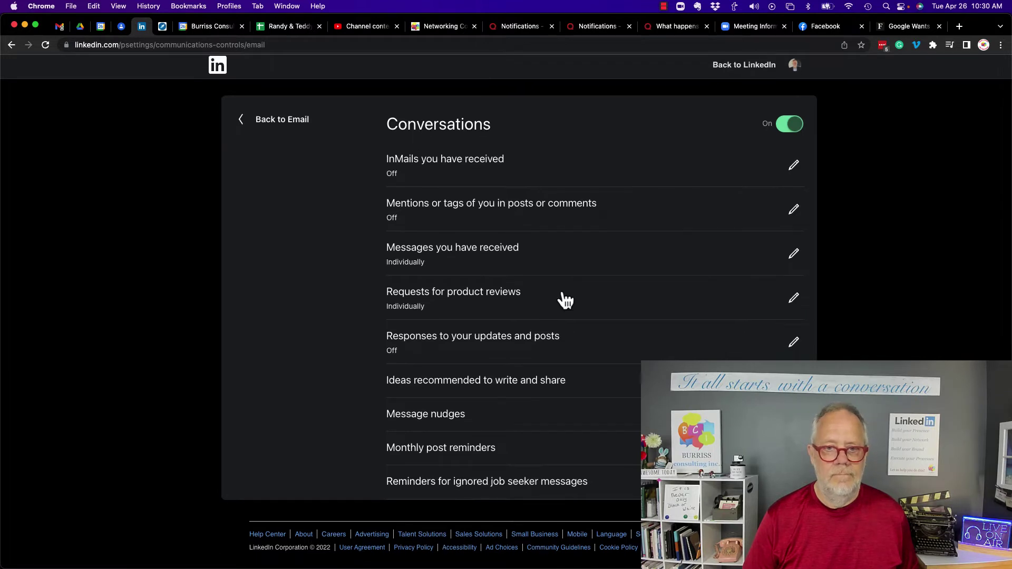
{"action": "left_click", "coordinate": [244, 131]}
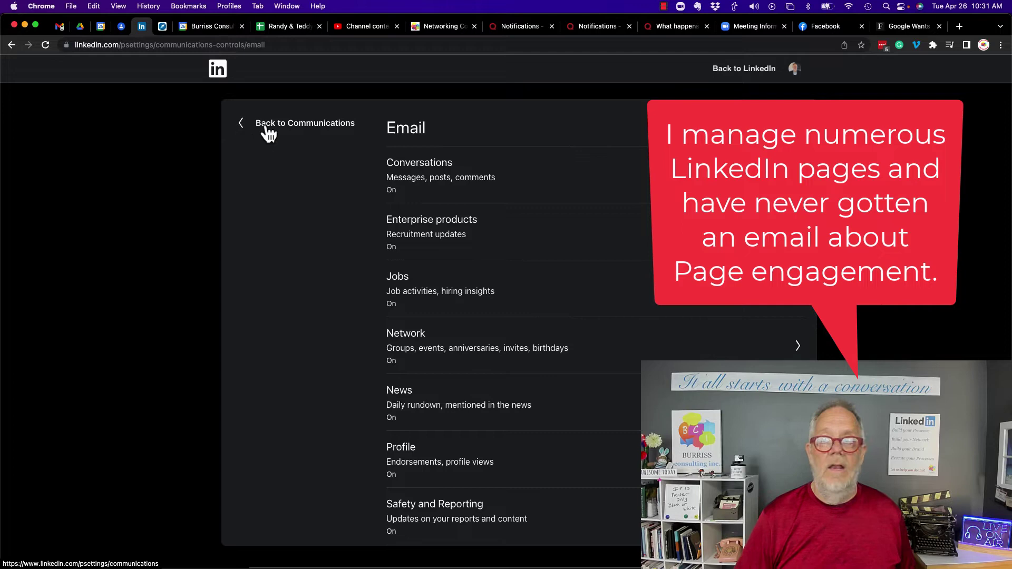
{"action": "left_click", "coordinate": [734, 74]}
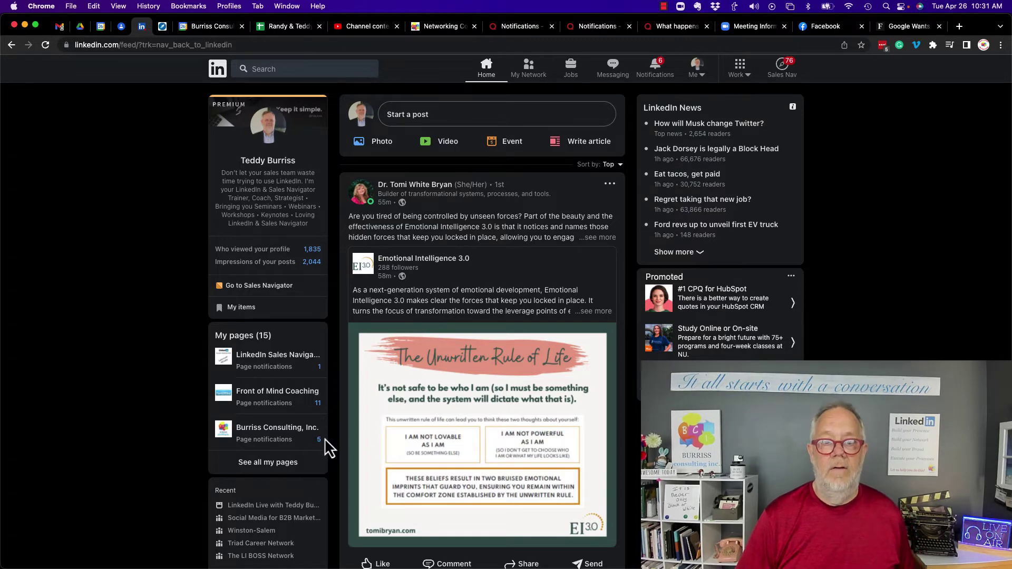
Show Burriss Consulting, Inc.'s Page notifications Activity tab with the new mention.
{"action": "left_click", "coordinate": [265, 440]}
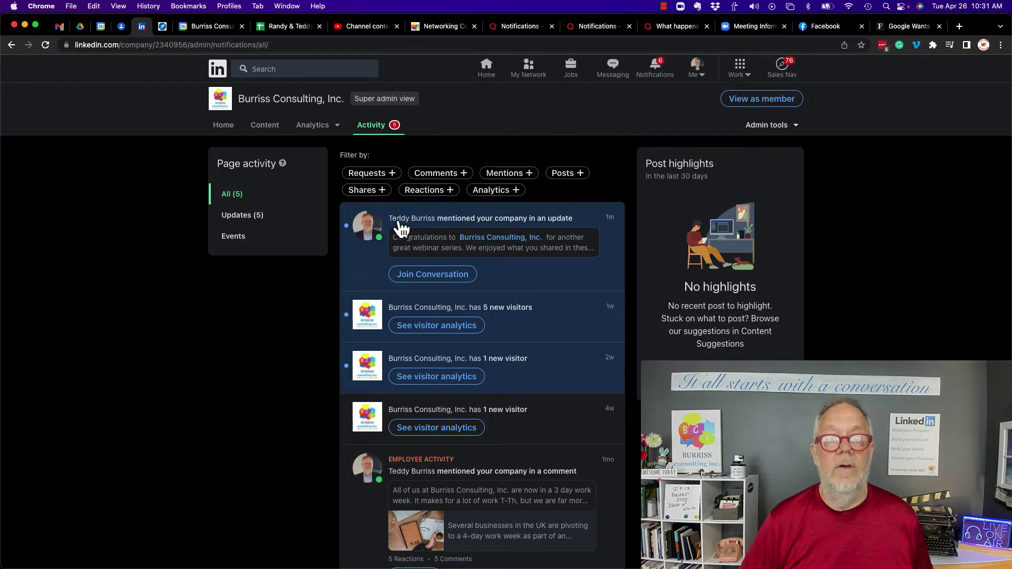
{"action": "mouse_move", "coordinate": [518, 244]}
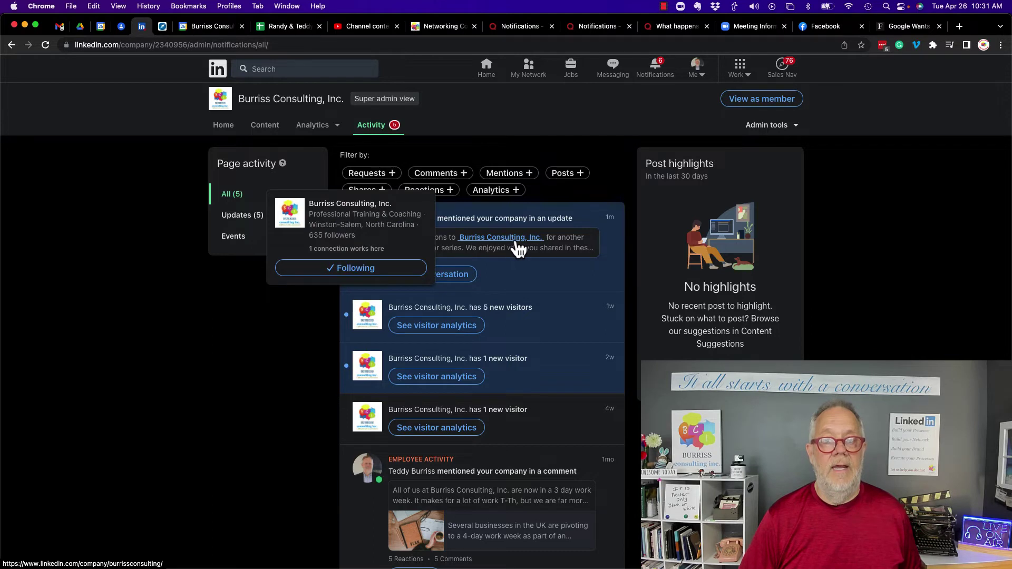
Comment as Burriss Consulting, Inc. on the mention post: 'I can comment back from my Page Notifications tab.'.
{"action": "left_click", "coordinate": [572, 252]}
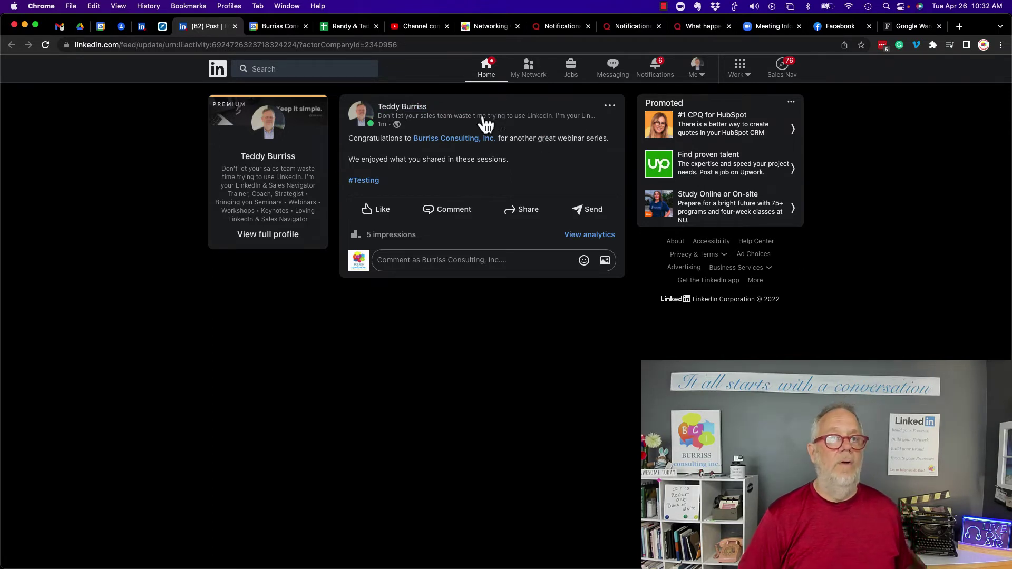
{"action": "left_click_drag", "start_coordinate": [300, 46], "coordinate": [412, 45]}
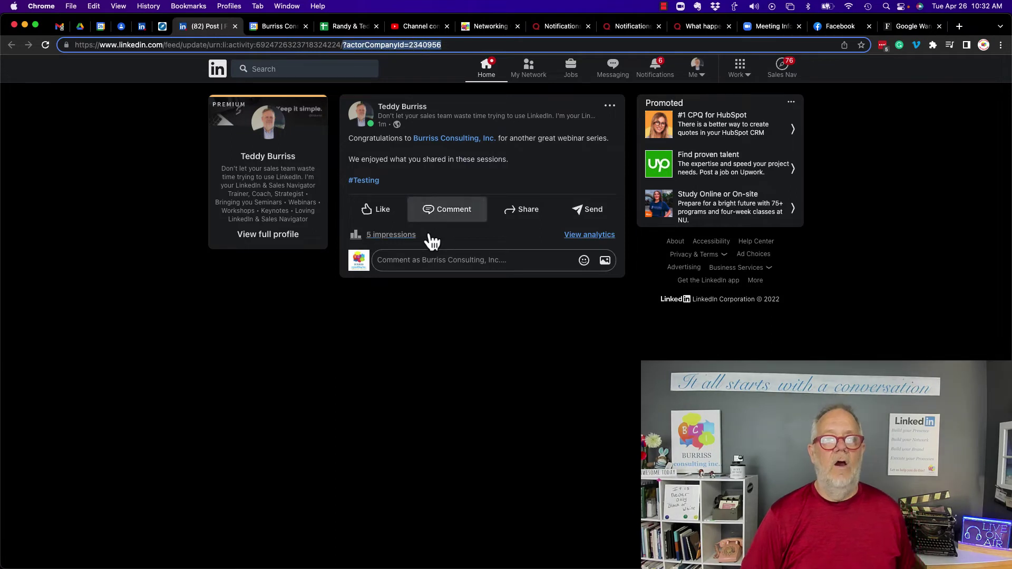
{"action": "left_click", "coordinate": [434, 262]}
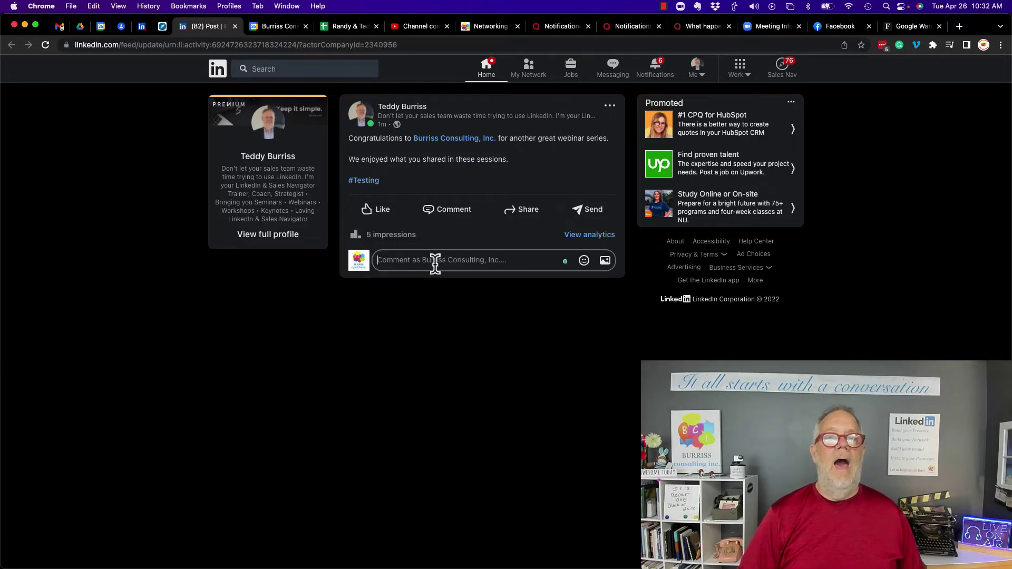
{"action": "type", "text": "I can co"}
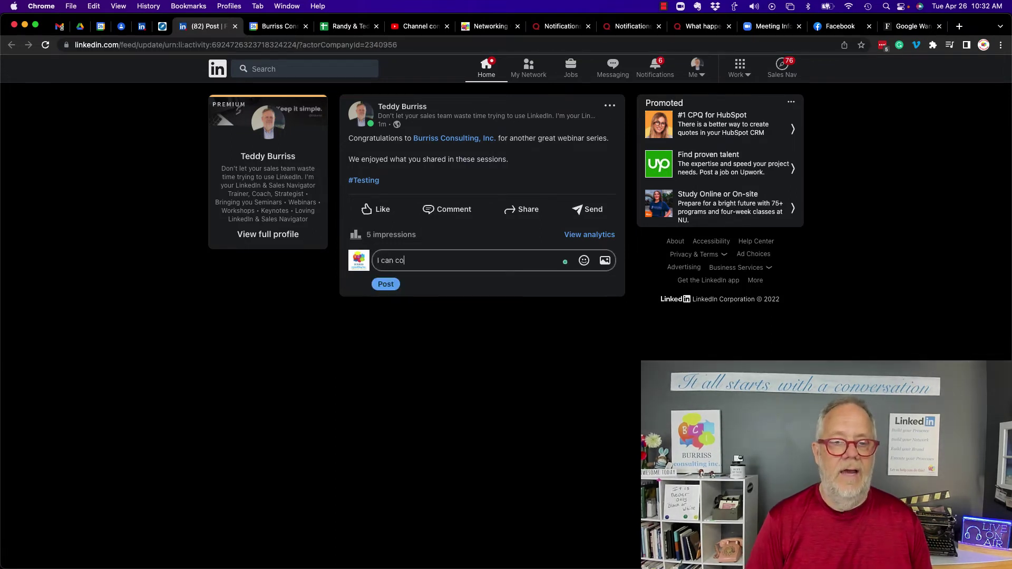
{"action": "type", "text": "mment bc"}
{"action": "type", "text": "ck "}
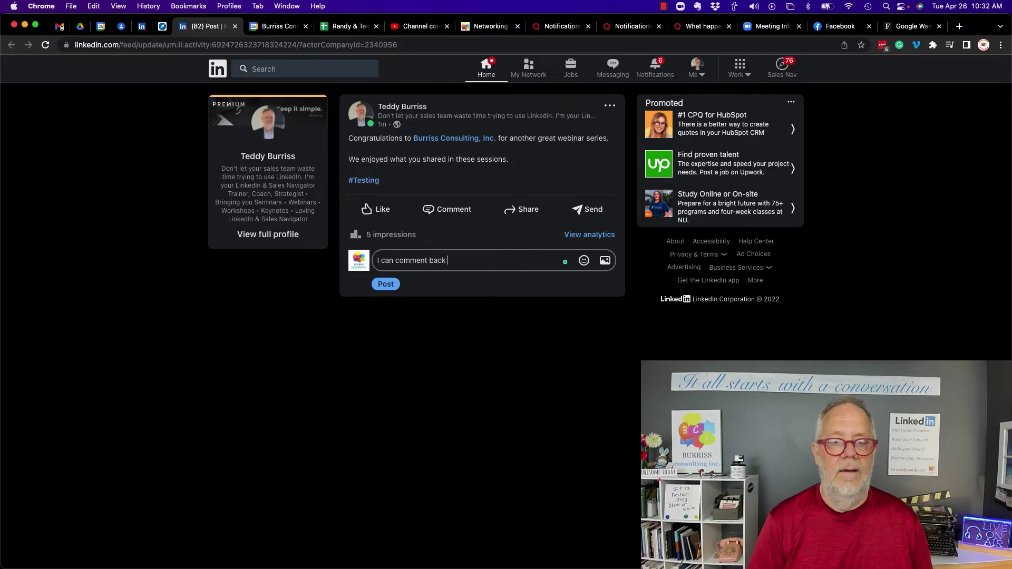
{"action": "type", "text": "from my Page "}
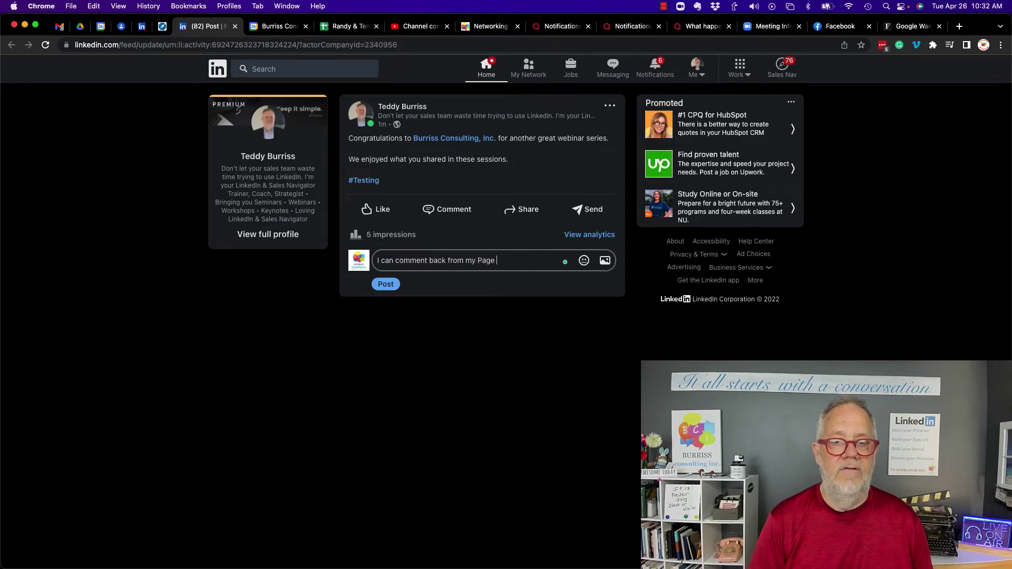
{"action": "type", "text": "Notifications tab."}
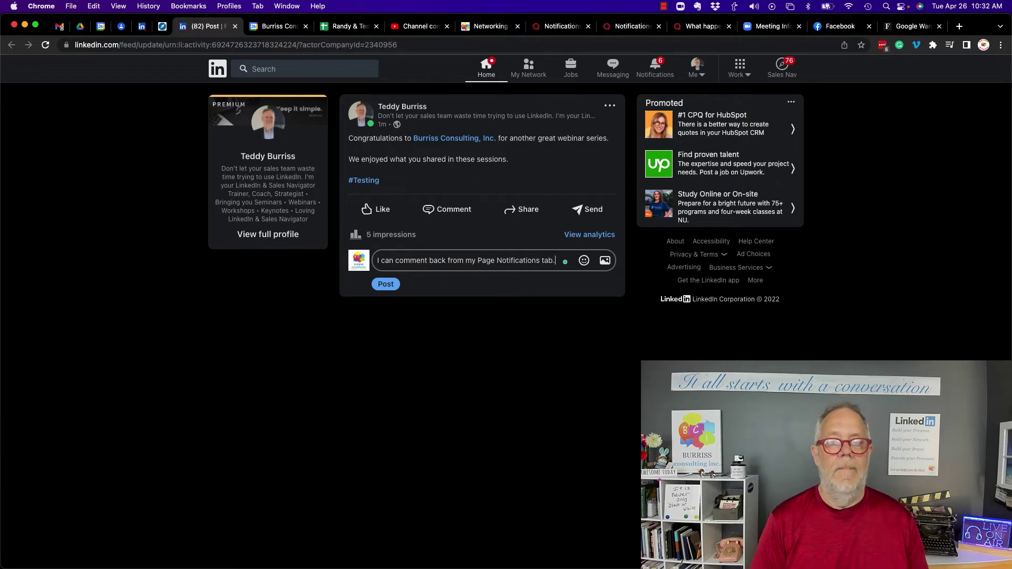
{"action": "left_click", "coordinate": [385, 285]}
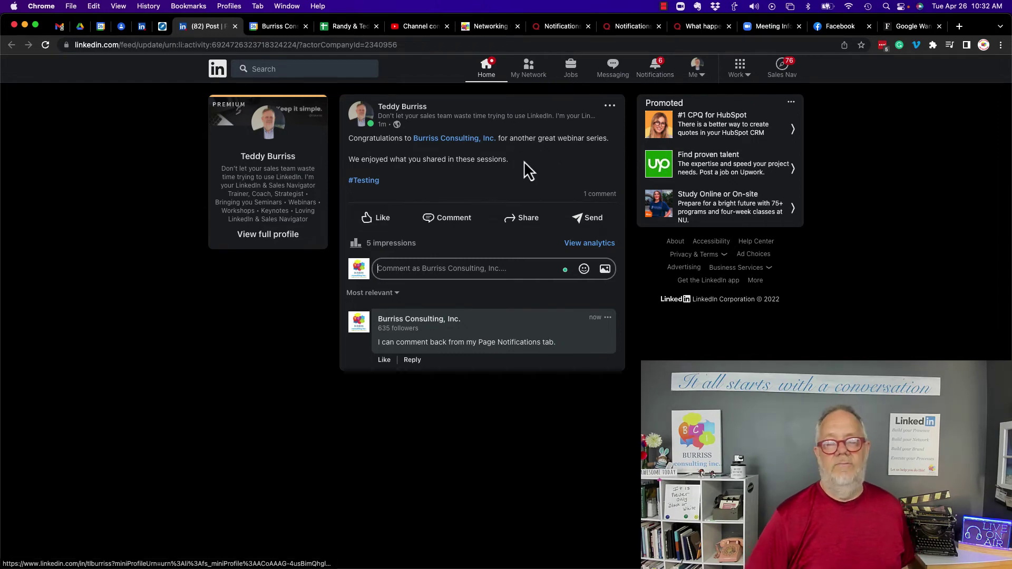
Check the personal notifications list, reload it, then return to the home feed.
{"action": "left_click", "coordinate": [656, 70]}
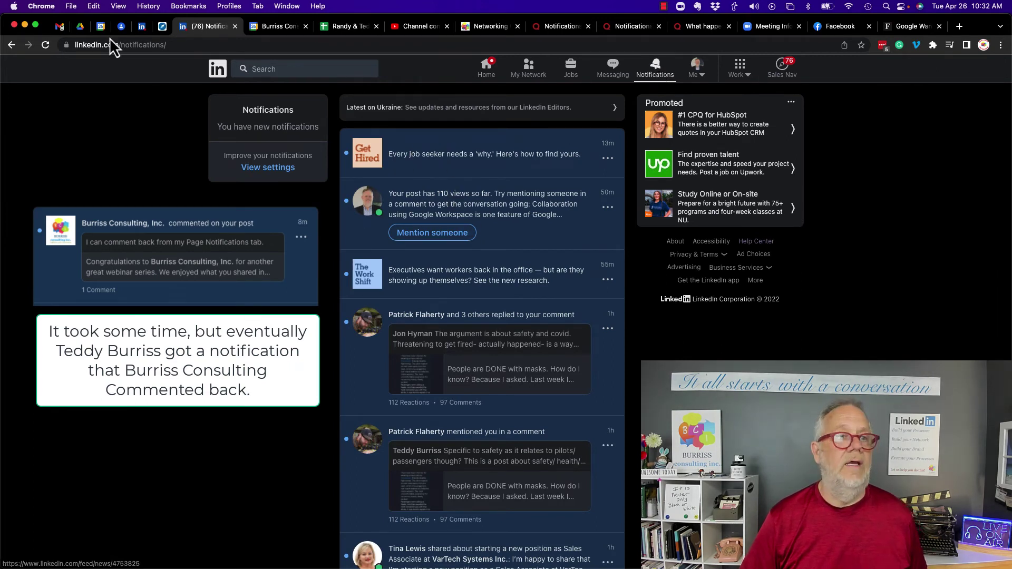
{"action": "left_click", "coordinate": [45, 46]}
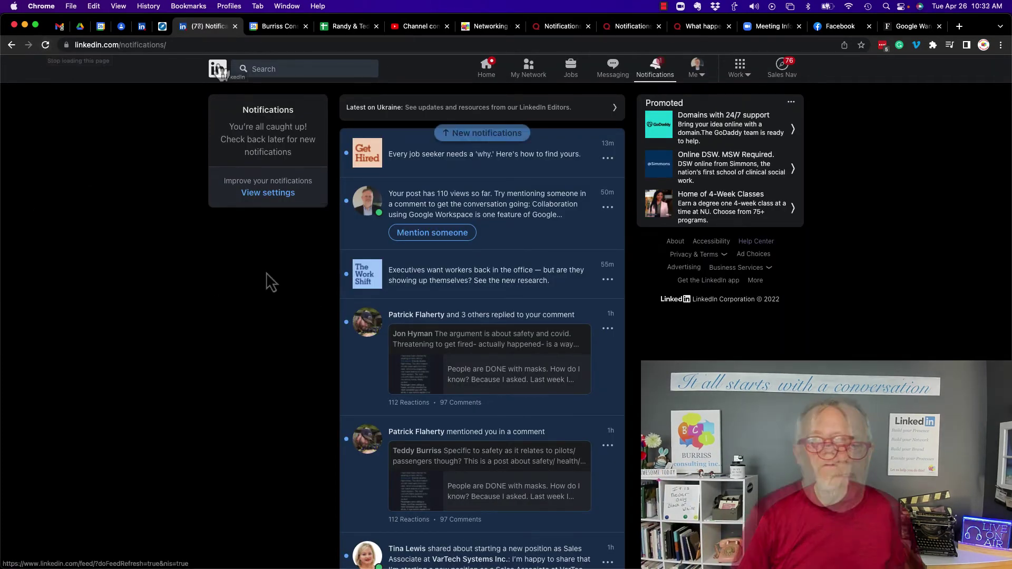
{"action": "left_click", "coordinate": [219, 70]}
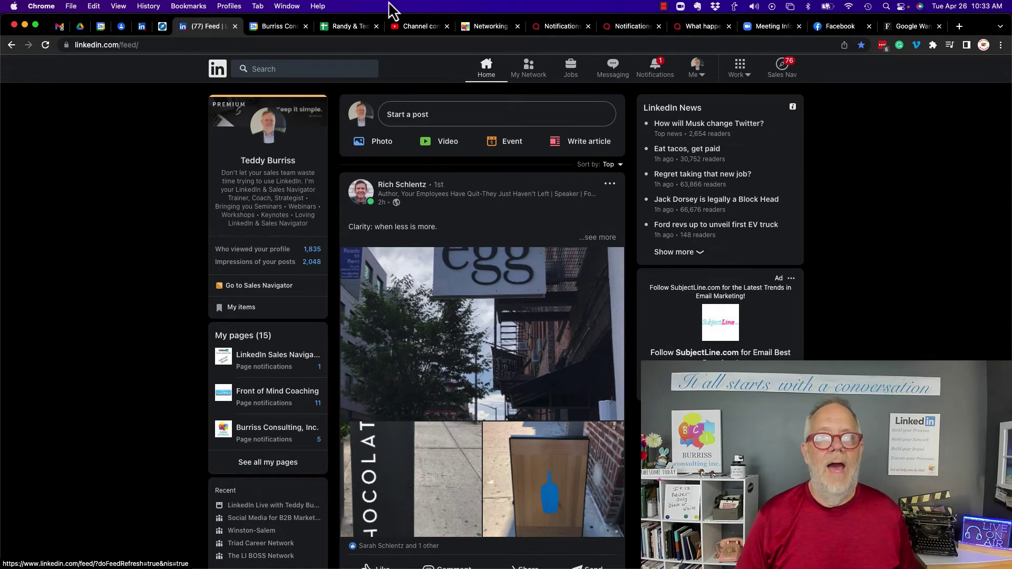
Show Burriss Consulting, Inc.'s Page notifications, where the mention now lists 1 Comment.
{"action": "left_click", "coordinate": [272, 443]}
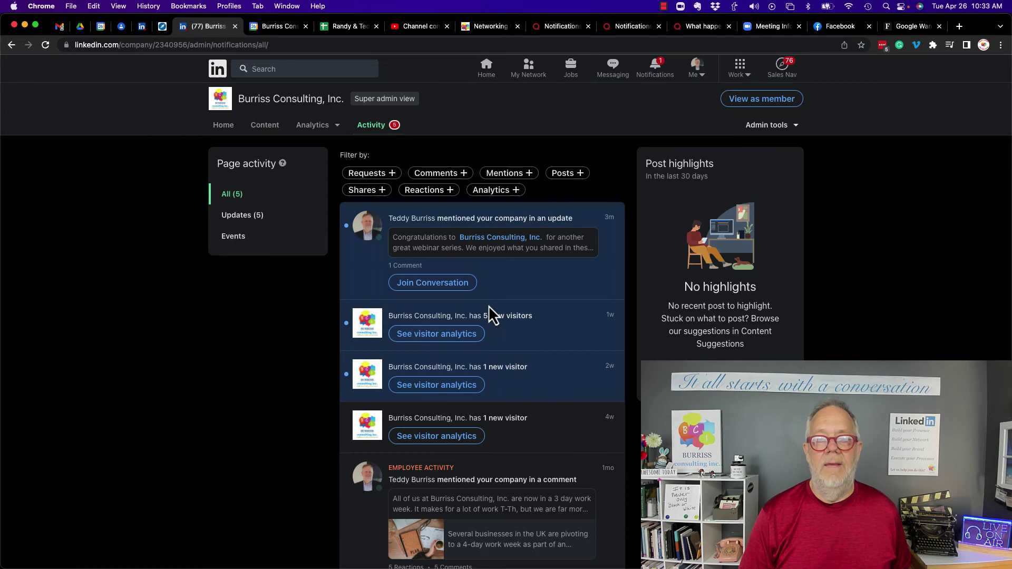